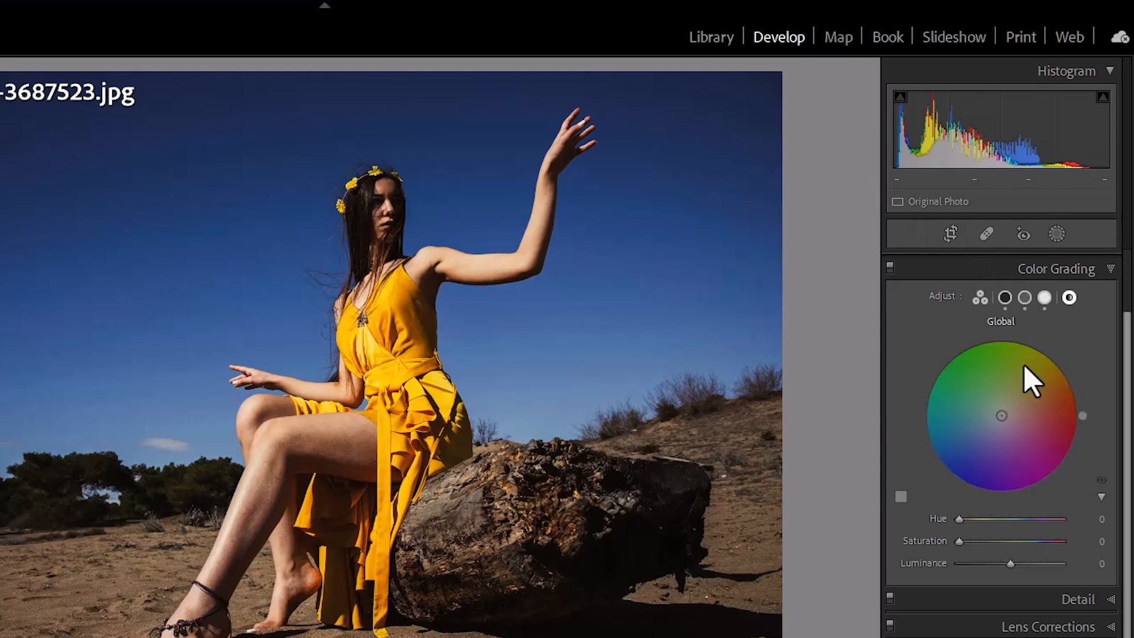
Show the global Color Grading controls and compare the photo with its existing grading turned off and on
click(1005, 272)
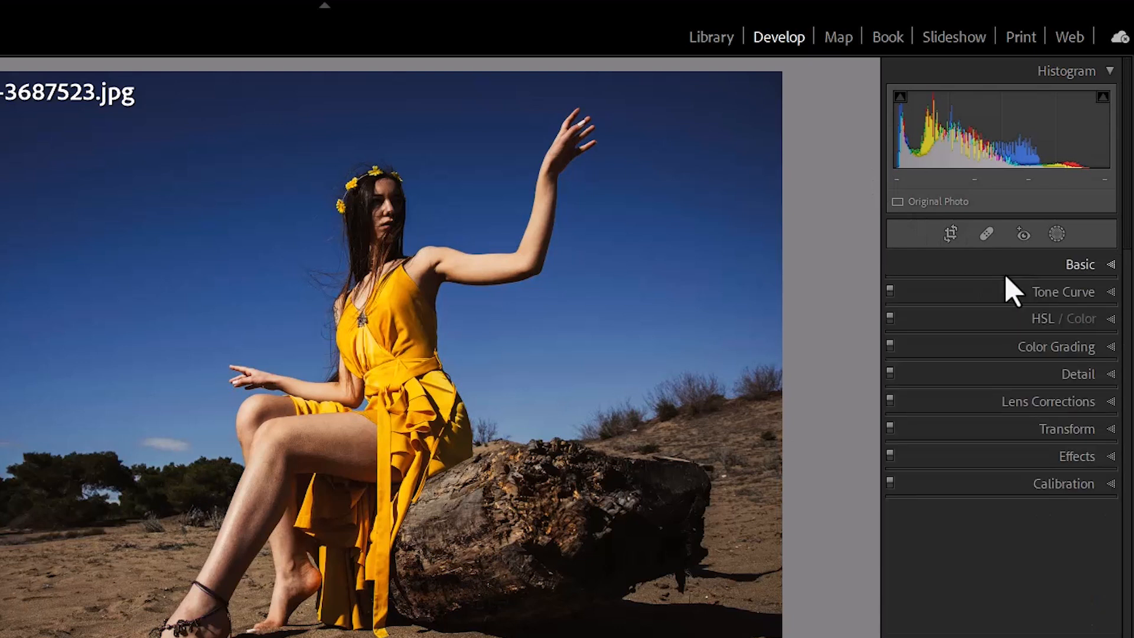
click(1056, 348)
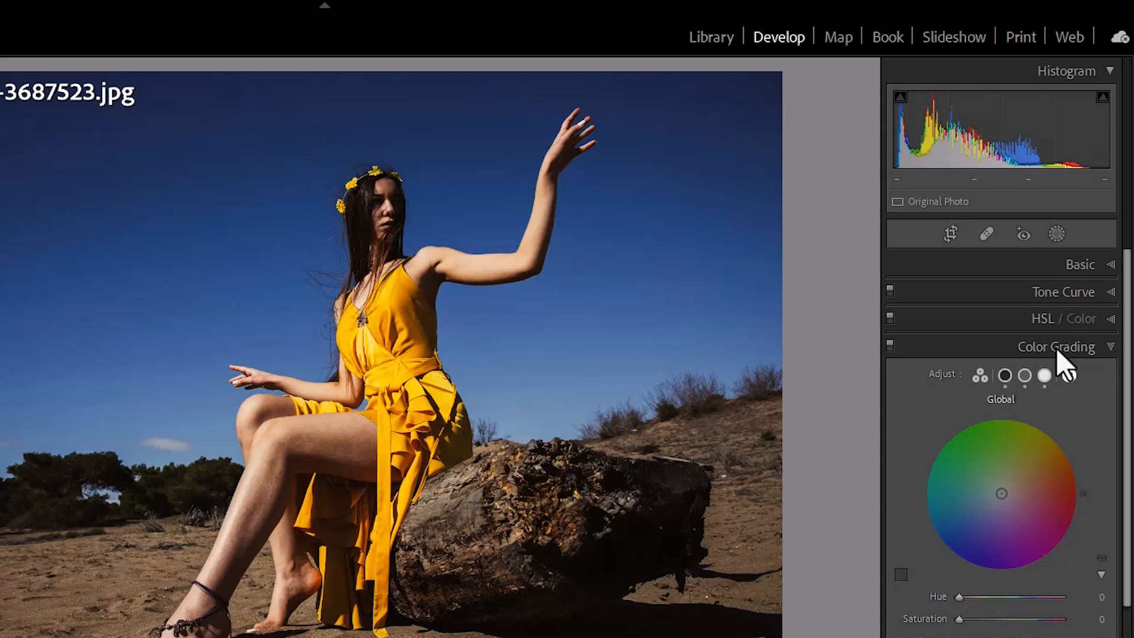
click(1069, 375)
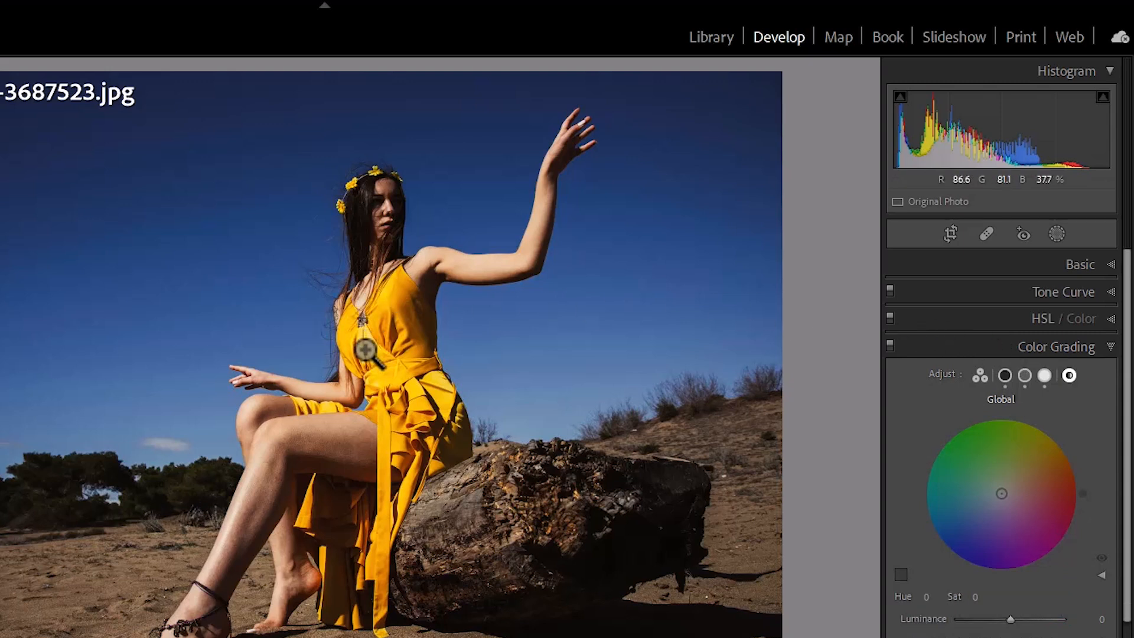
click(889, 344)
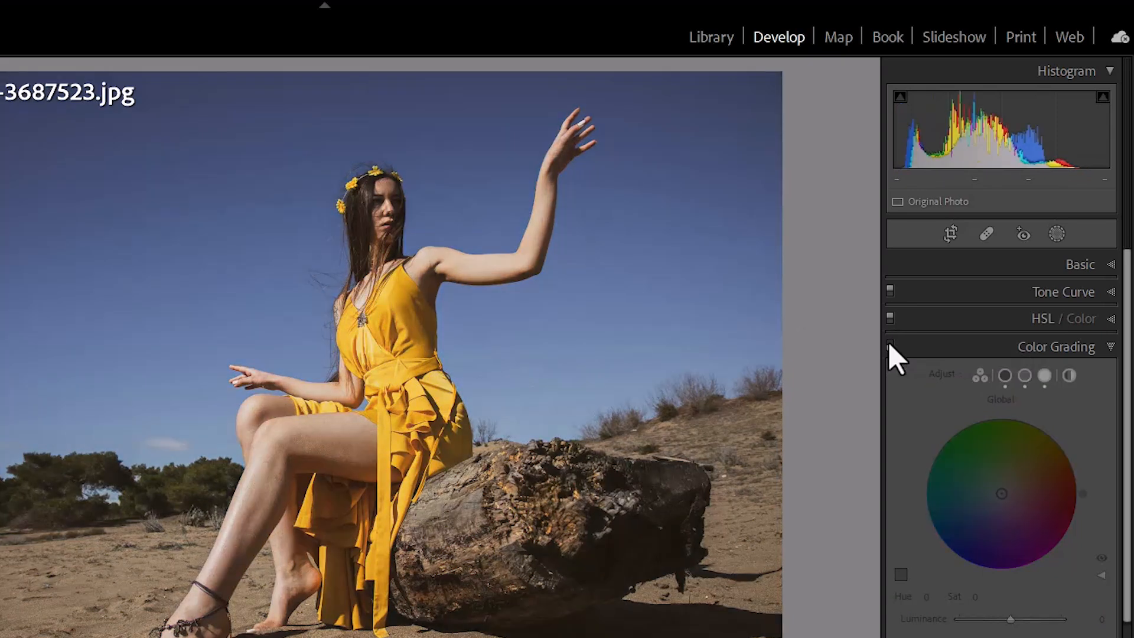
click(889, 344)
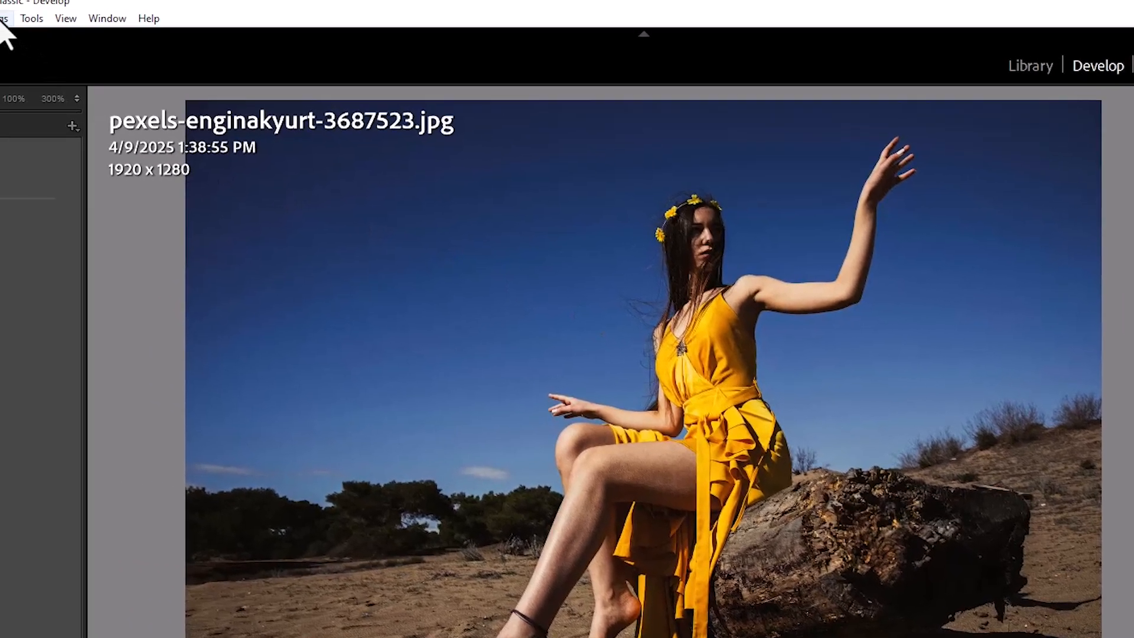
Reset all develop settings of the photo
click(120, 29)
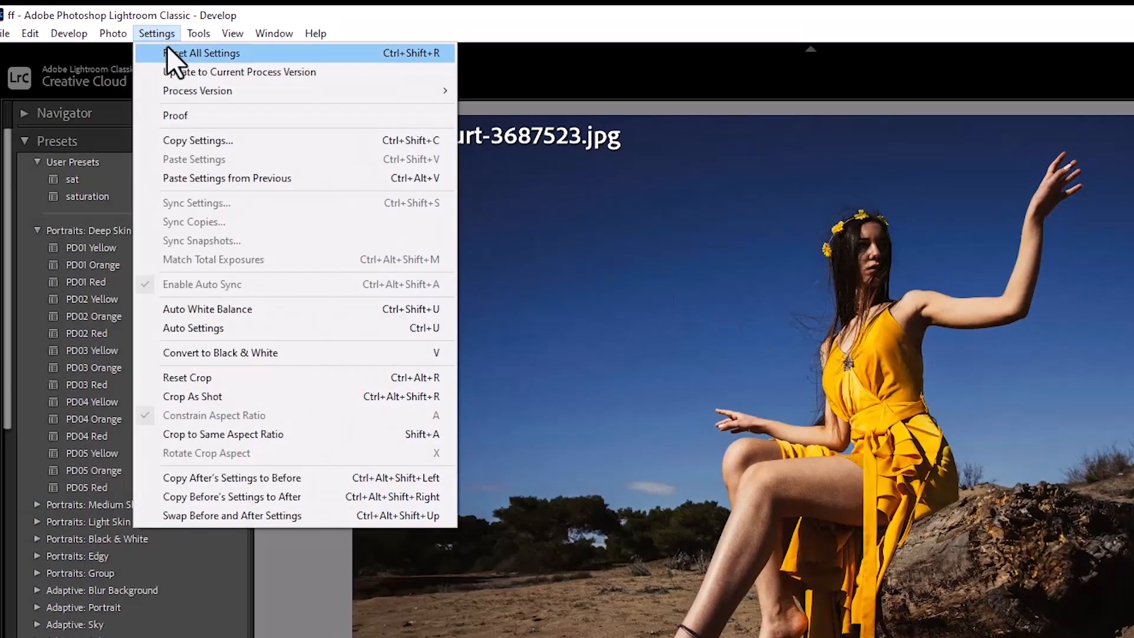
click(125, 49)
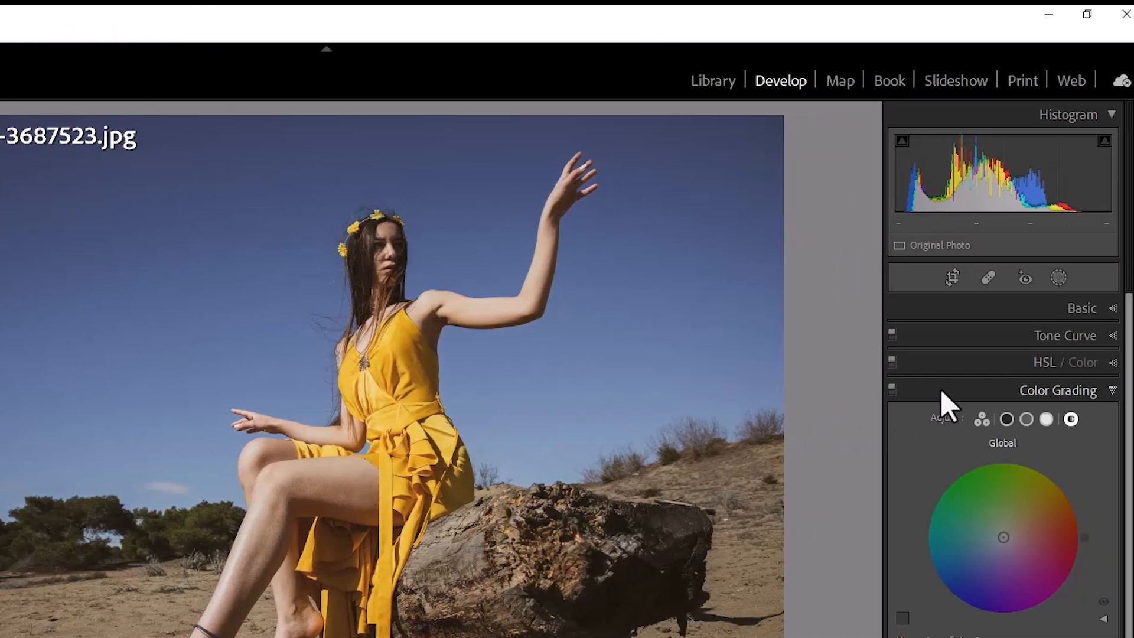
Examine the three-way color grading view and the separate shadows and midtones wheels
click(983, 420)
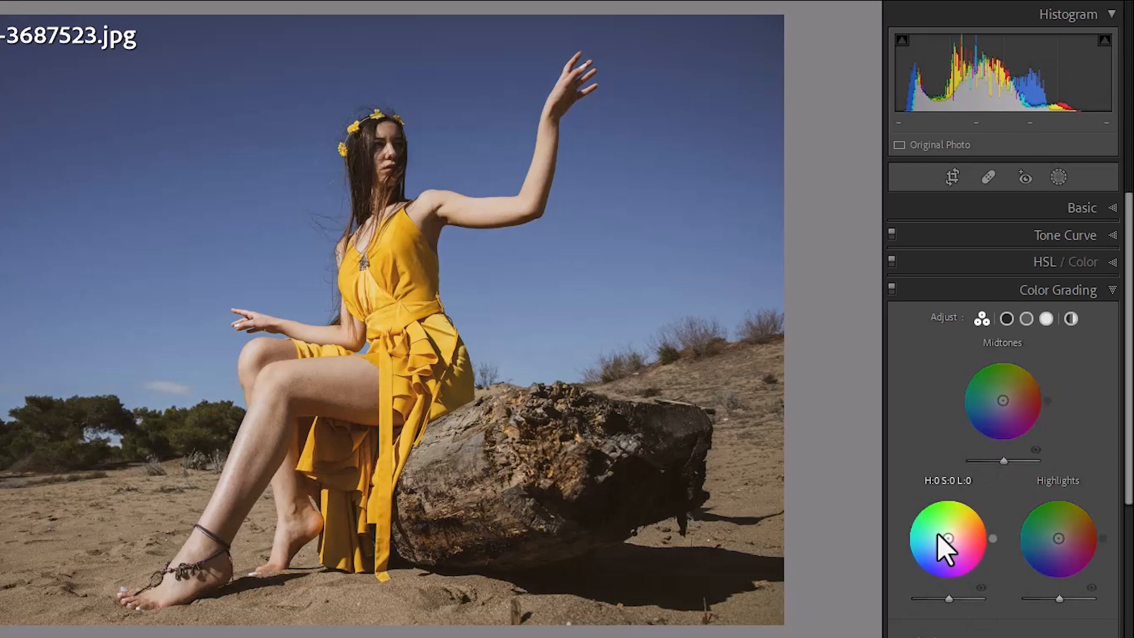
click(1006, 319)
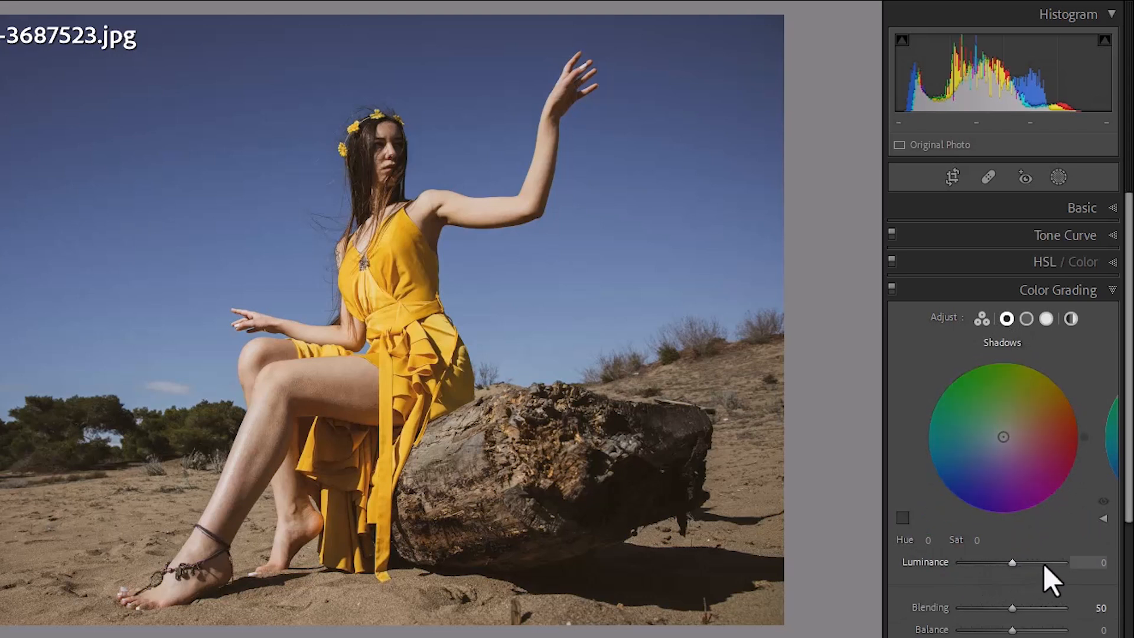
click(1020, 318)
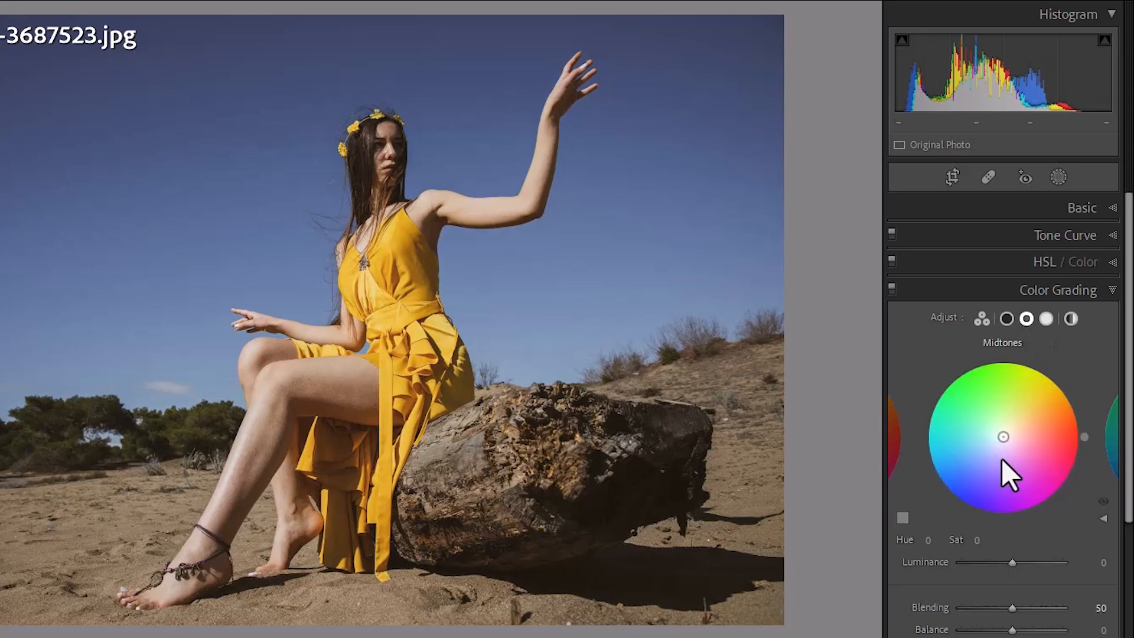
For the highlights, expand the color sliders and set hue to 39 and saturation to 83
click(1044, 320)
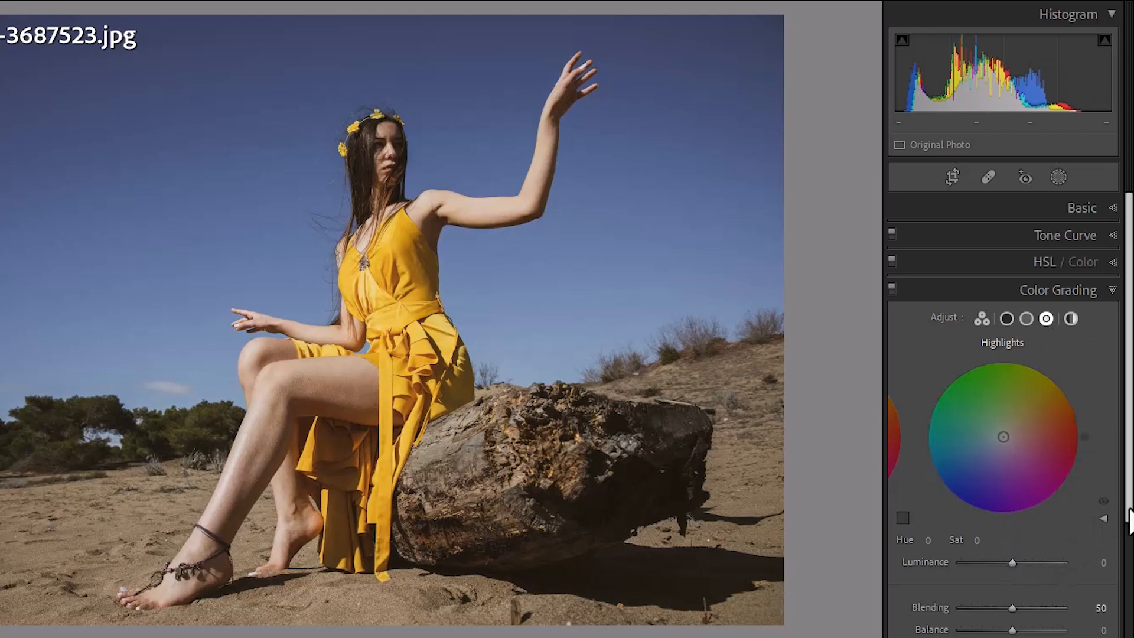
drag(1129, 519, 1128, 579)
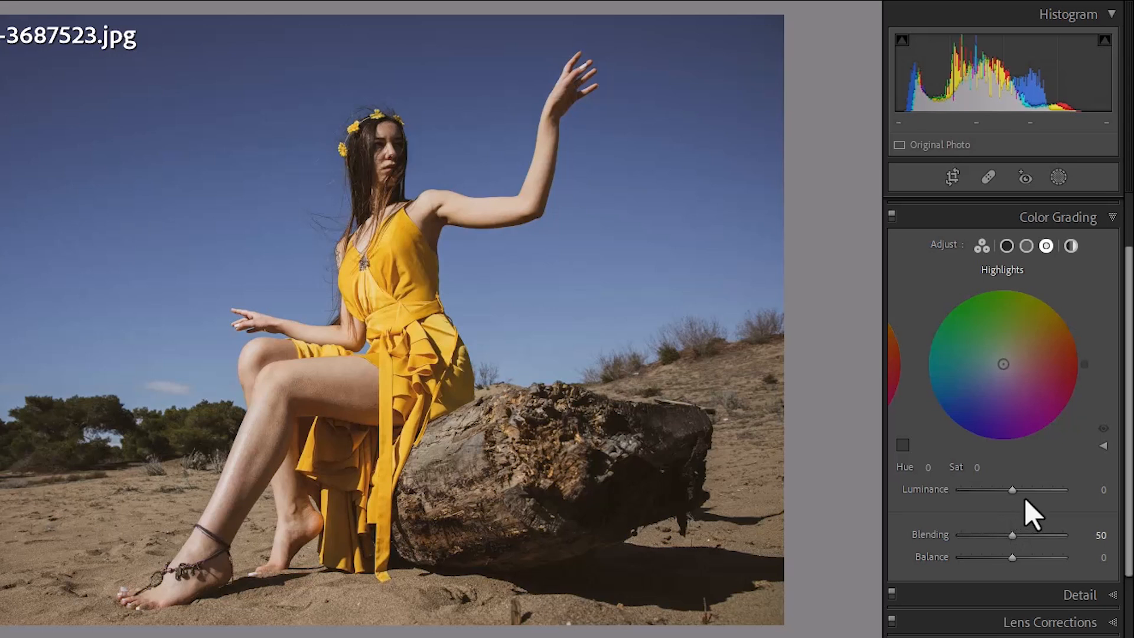
click(1103, 445)
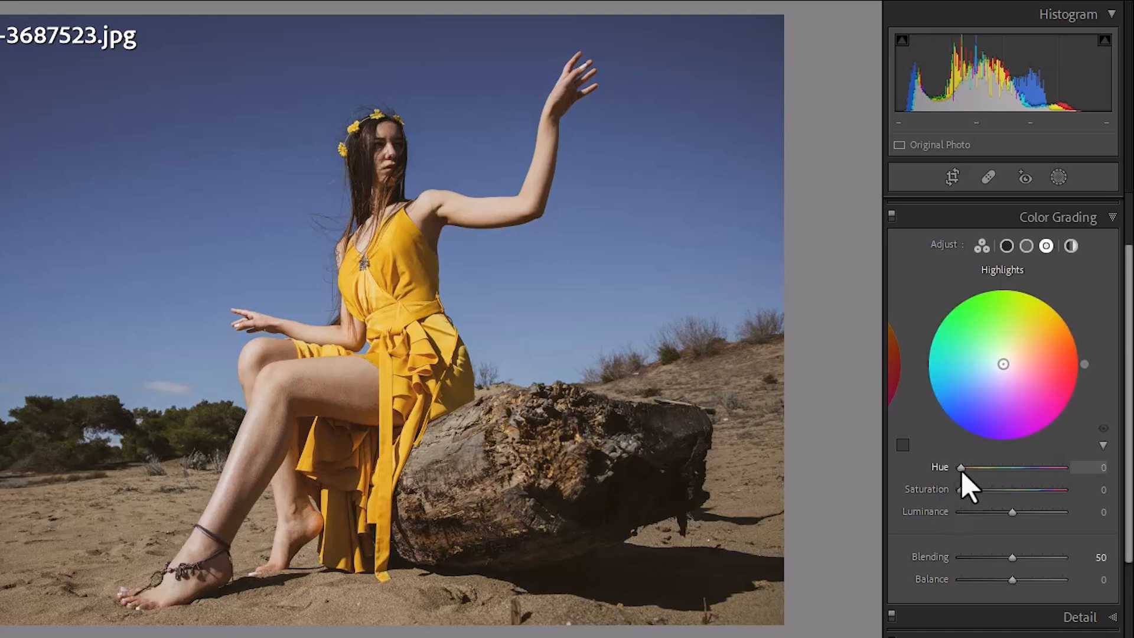
drag(962, 471, 973, 470)
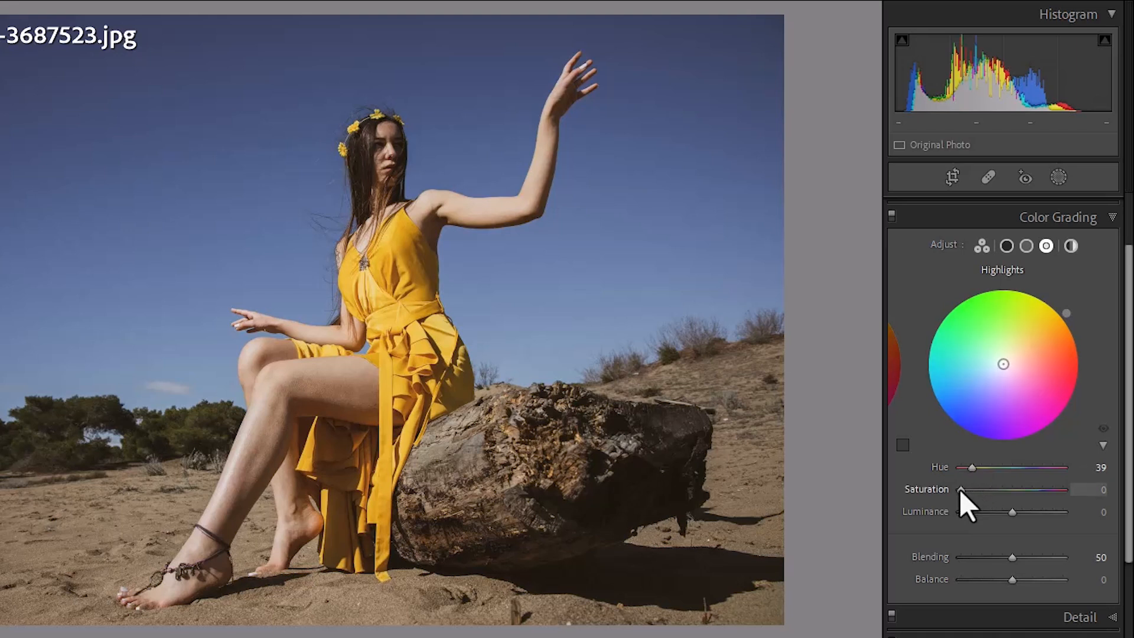
drag(959, 490, 1029, 476)
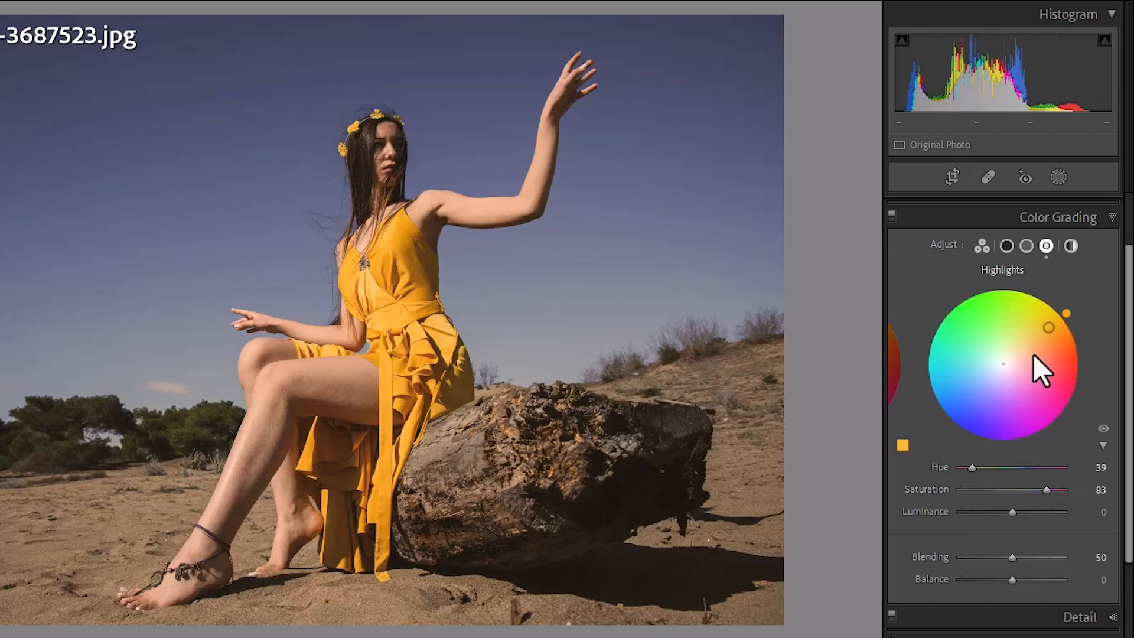
Try shifting only the hue and only the saturation of the highlights on the color wheel, and undo these changes
drag(1066, 314, 1069, 405)
key(ctrl+z)
key(ctrl)
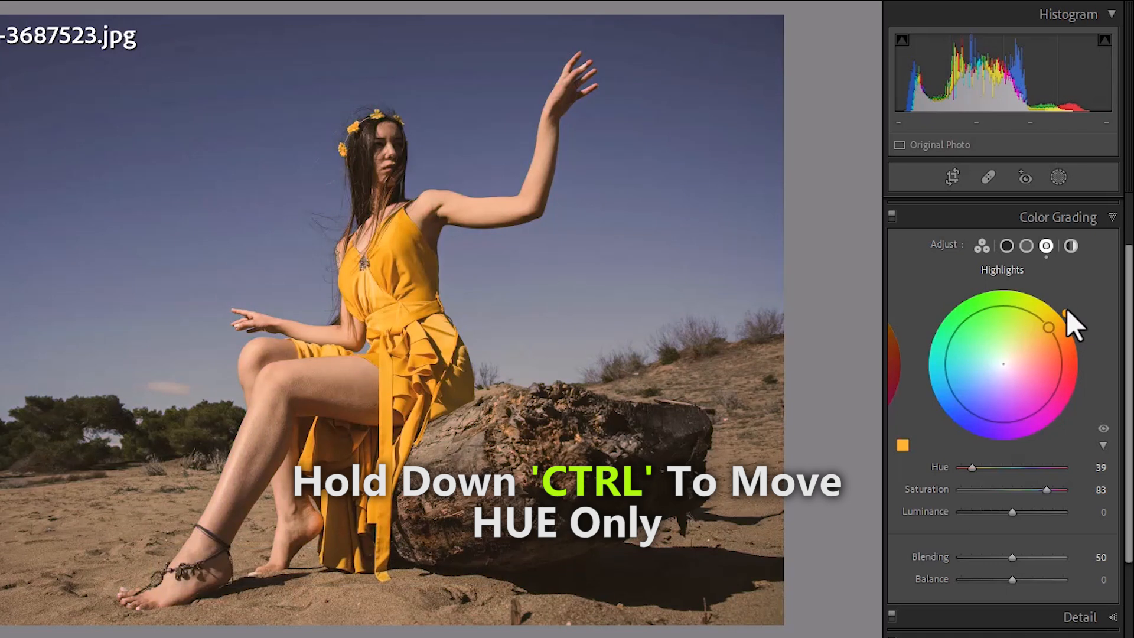
drag(1066, 308, 925, 384)
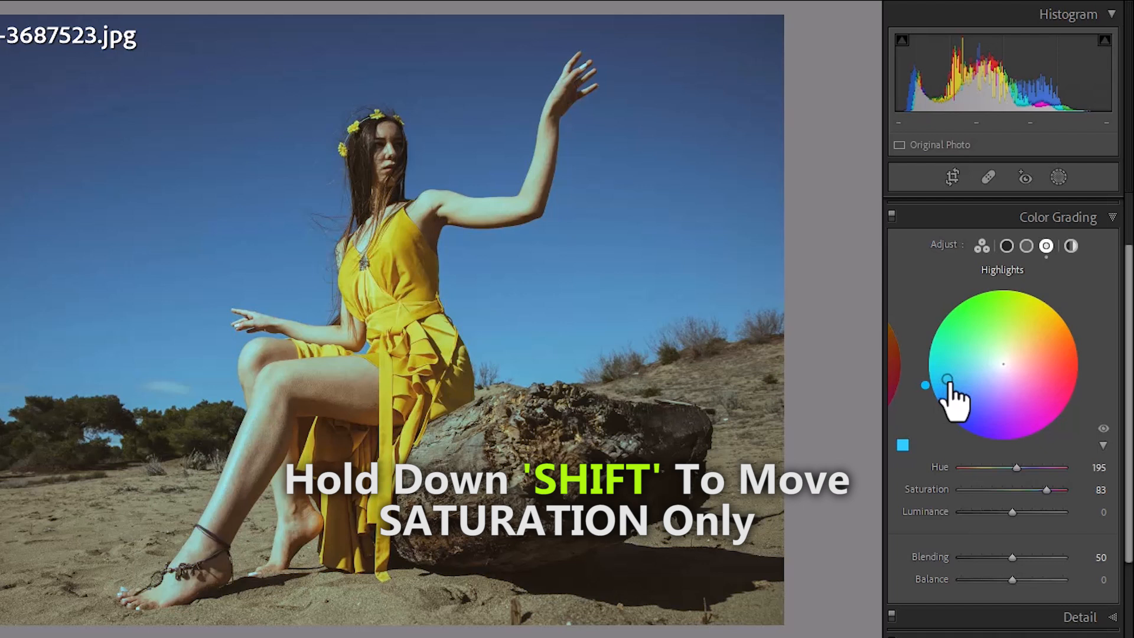
drag(947, 381, 982, 370)
key(ctrl+z)
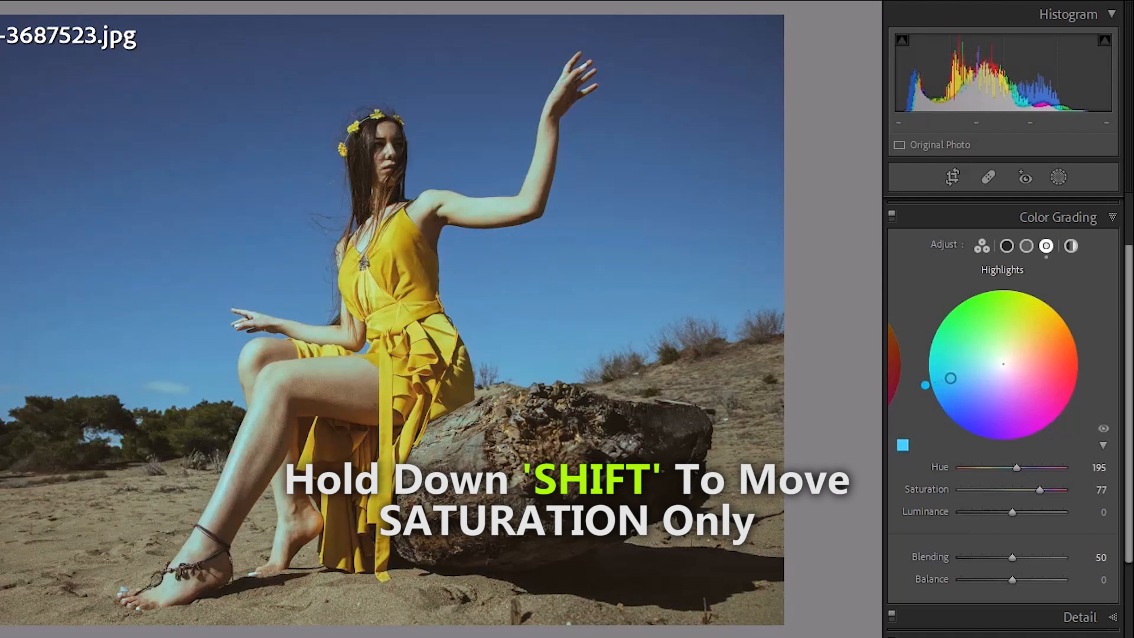
key(ctrl+z)
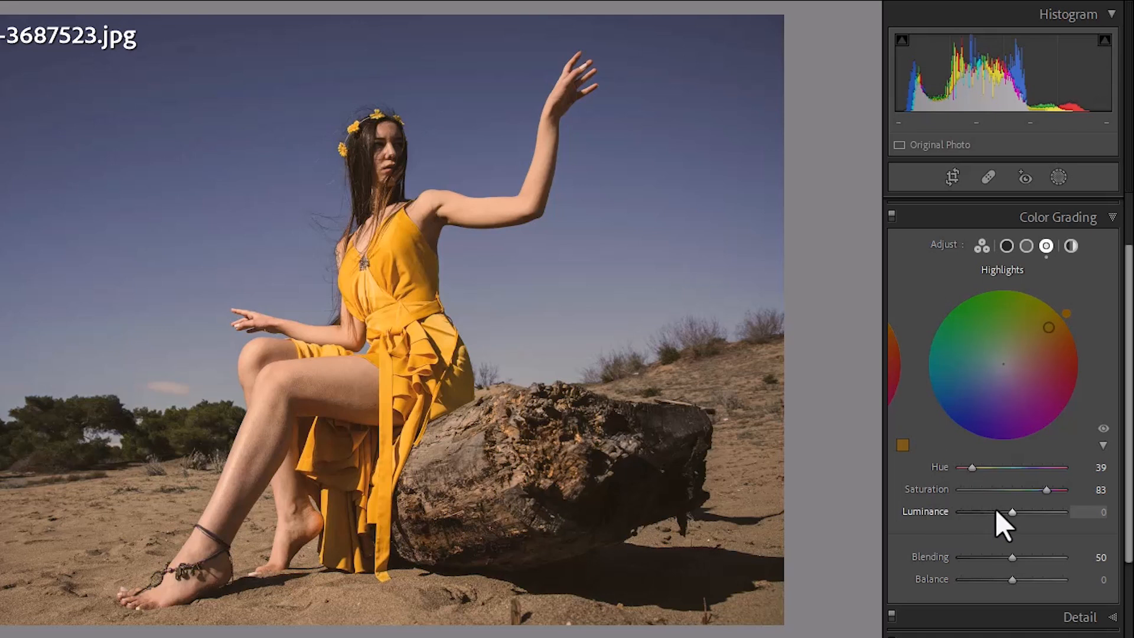
Set the highlights luminance to +65
drag(1011, 511, 1047, 509)
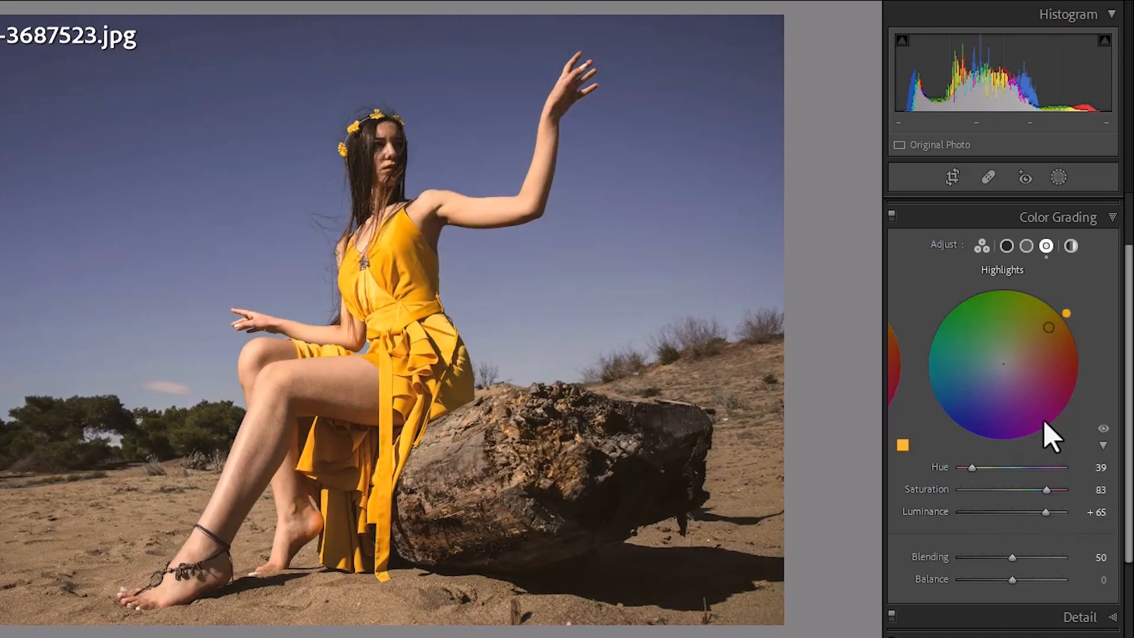
Grade the midtones with hue 54, saturation 3 and luminance +67
click(1026, 245)
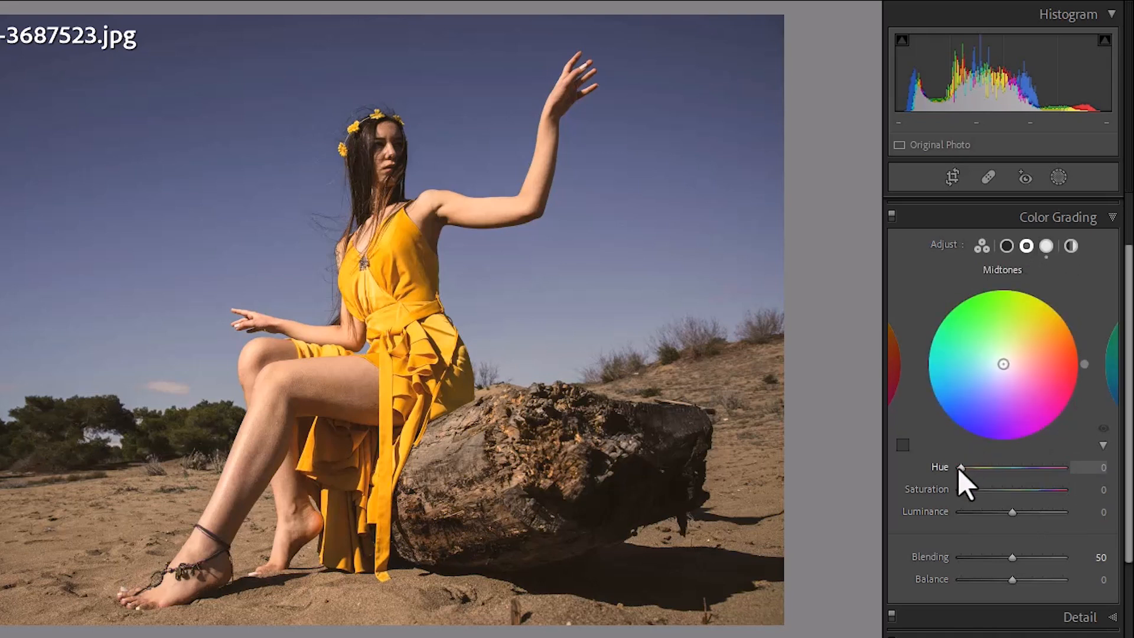
drag(959, 468, 973, 469)
drag(974, 469, 973, 469)
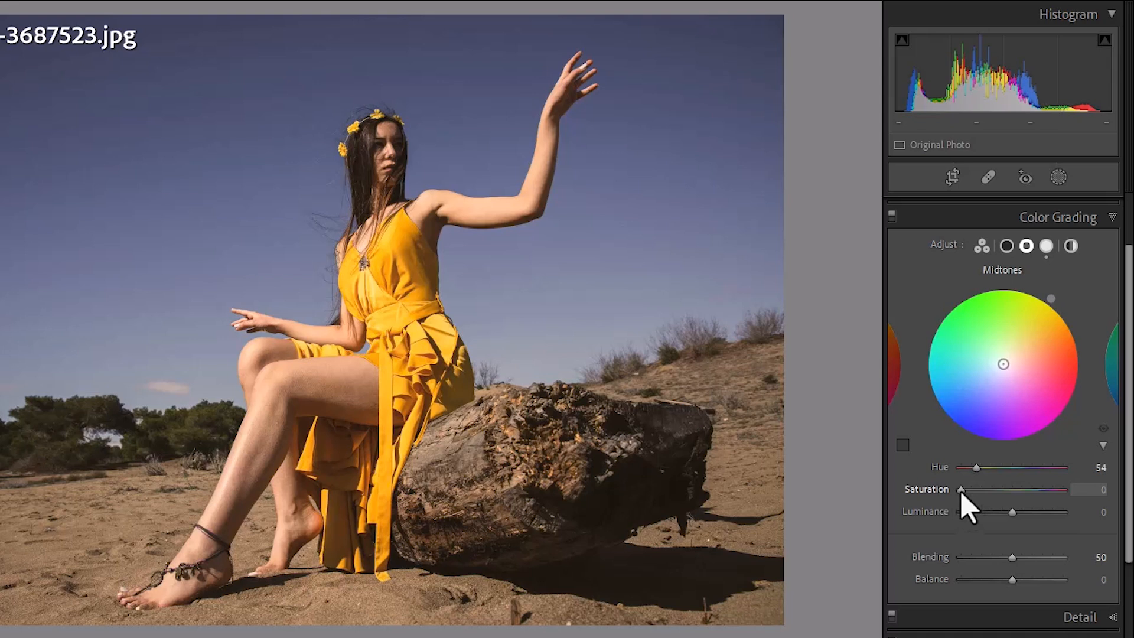
drag(961, 491, 962, 491)
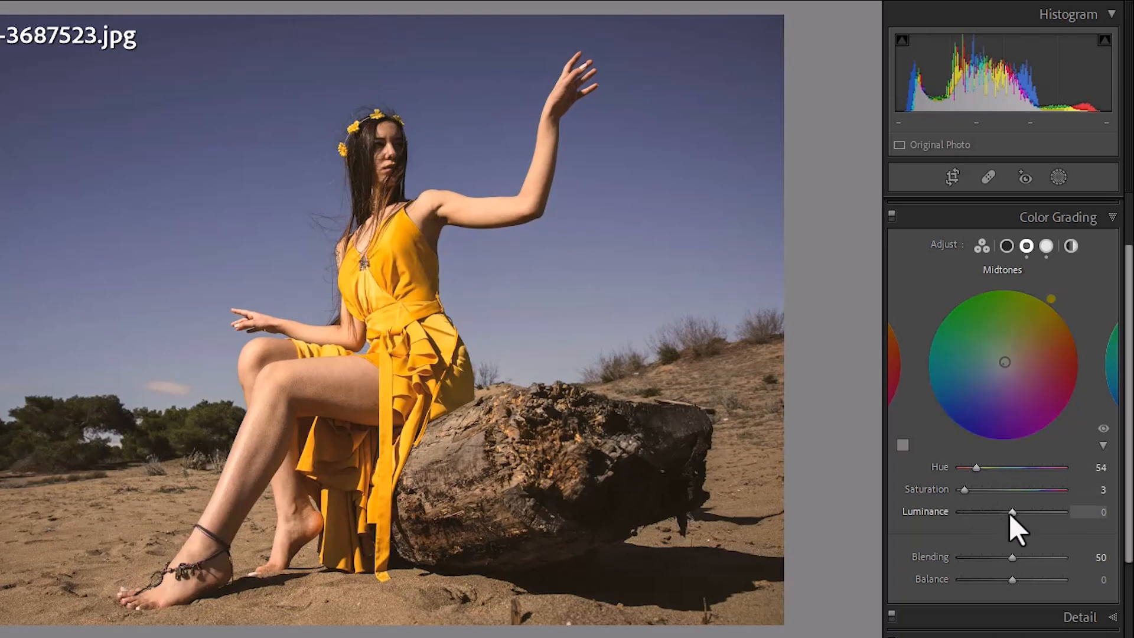
drag(1010, 512, 1048, 511)
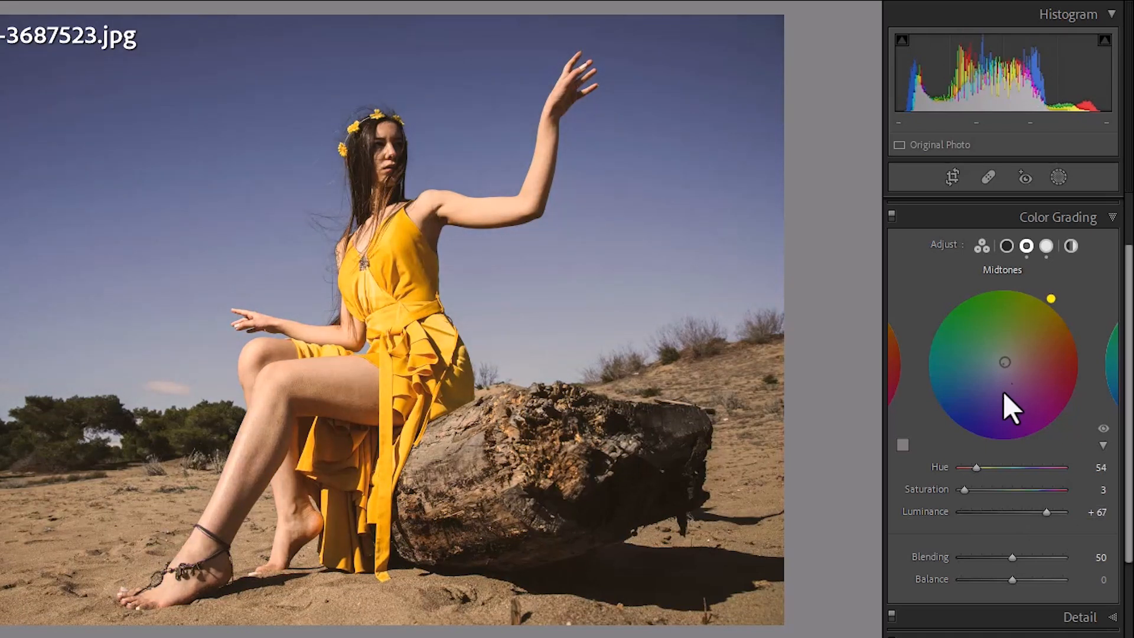
Grade the shadows with hue 246, saturation 8 and luminance -87
click(1005, 246)
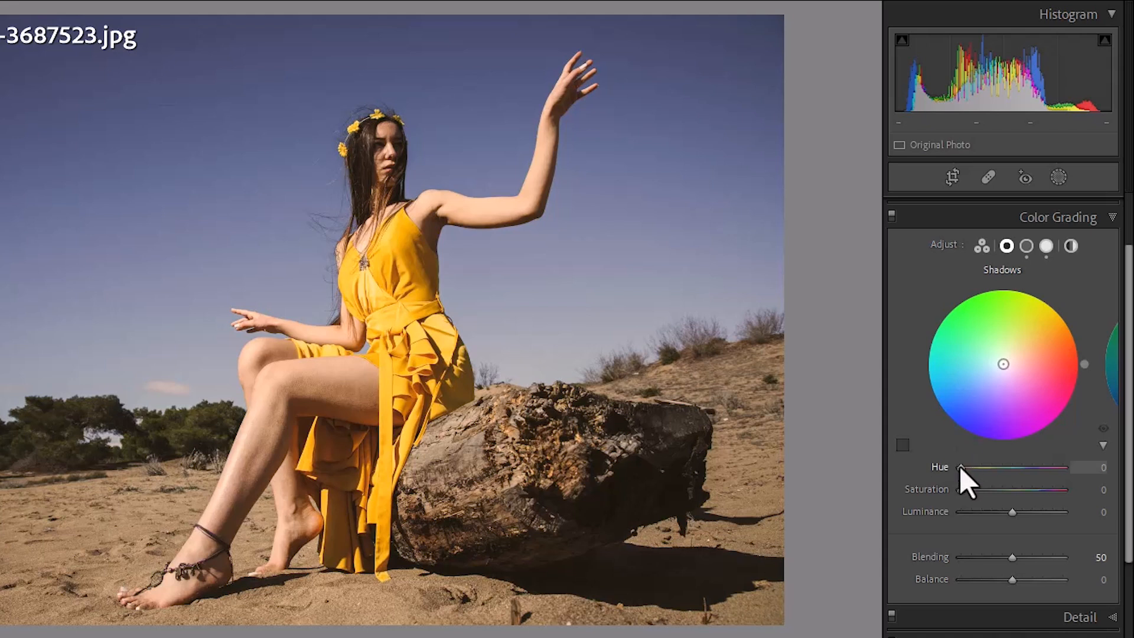
drag(961, 468, 1033, 469)
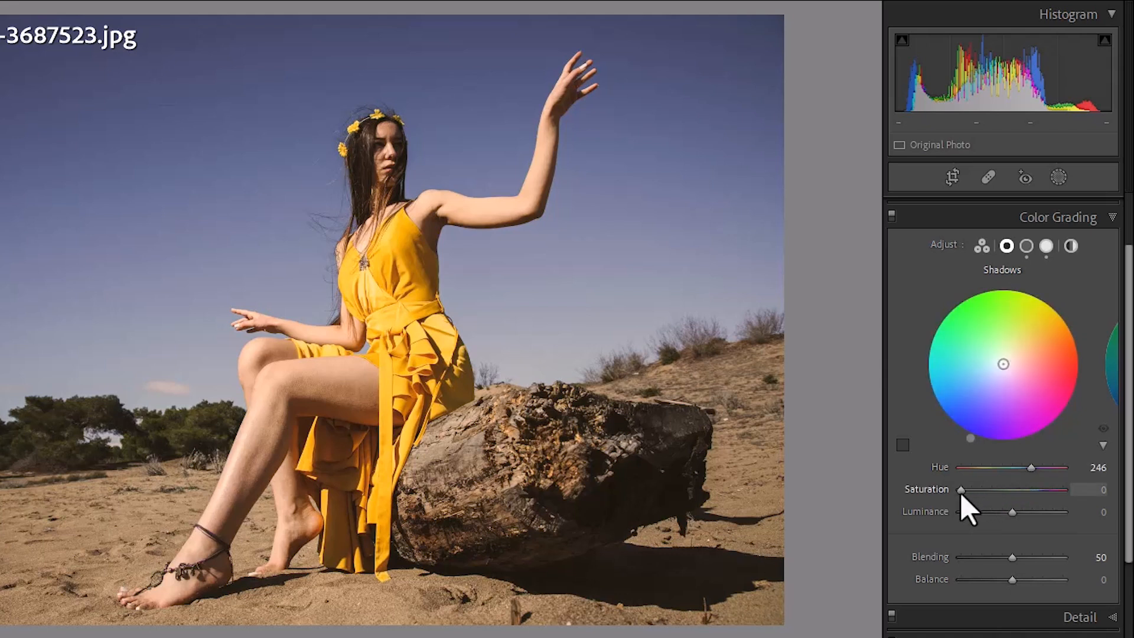
mouse_move(961, 493)
mouse_down()
mouse_move(1005, 511)
mouse_move(964, 516)
mouse_move(1054, 508)
mouse_move(970, 519)
mouse_up()
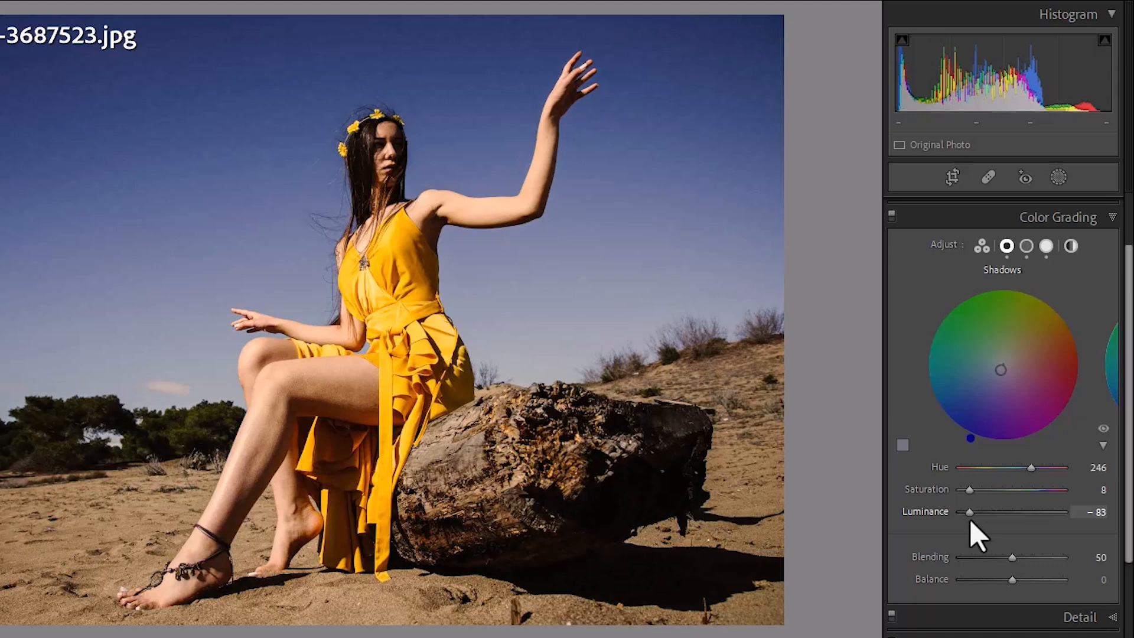
drag(970, 519, 968, 516)
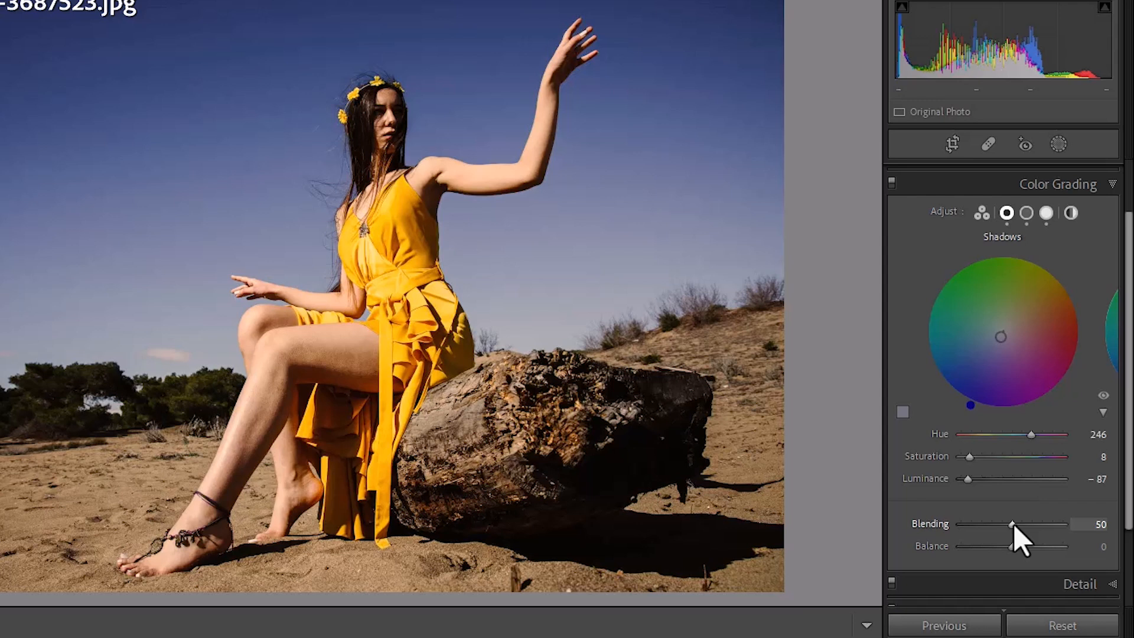
Set the color grading's blending to 77 and its balance to -43
drag(1014, 523, 991, 548)
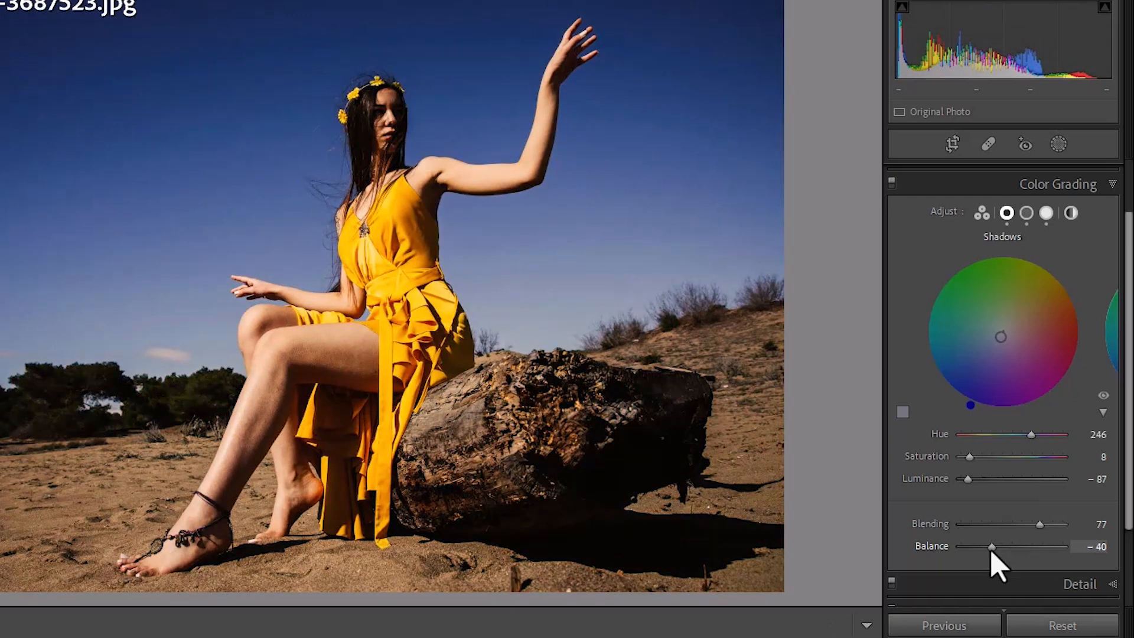
drag(991, 548, 989, 549)
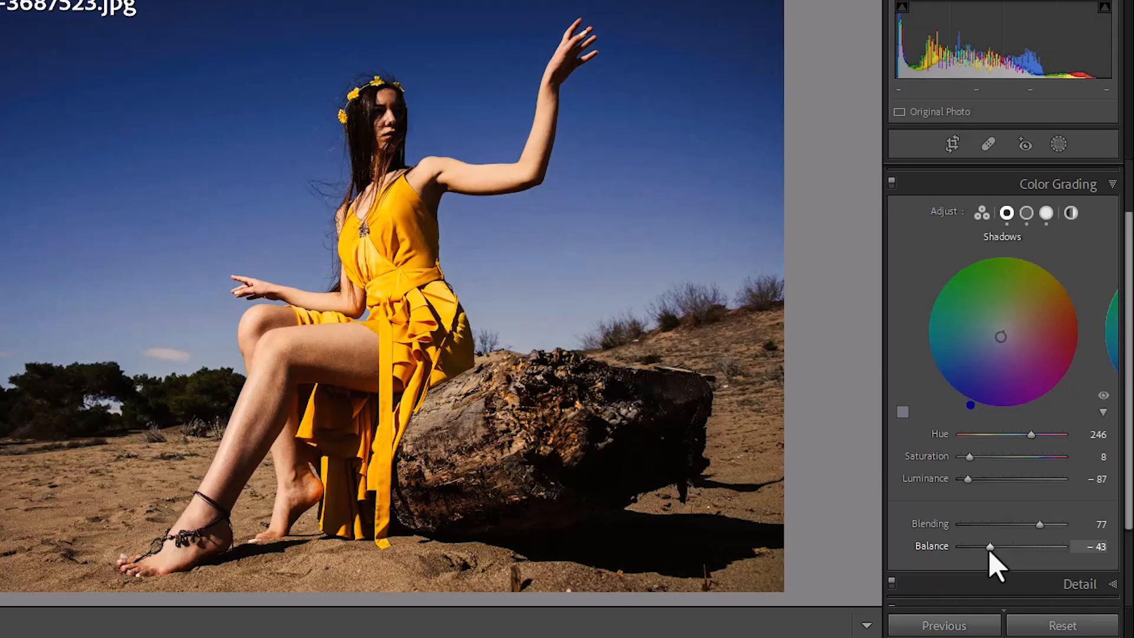
Compare the photo before and after the new color grading by turning the grading off and on again
click(891, 181)
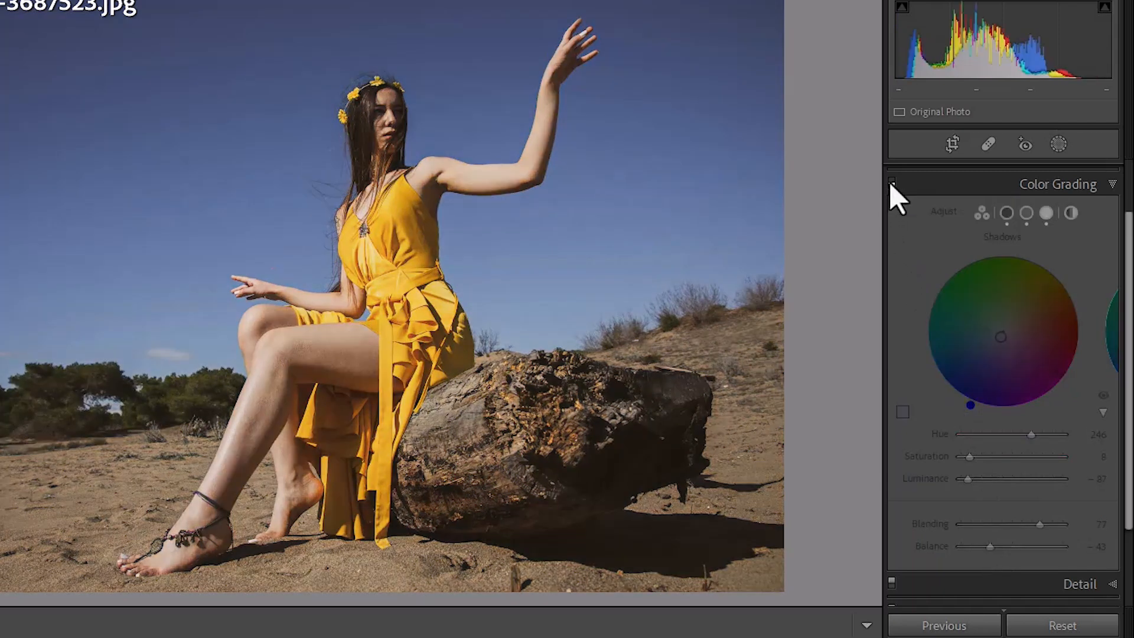
click(891, 184)
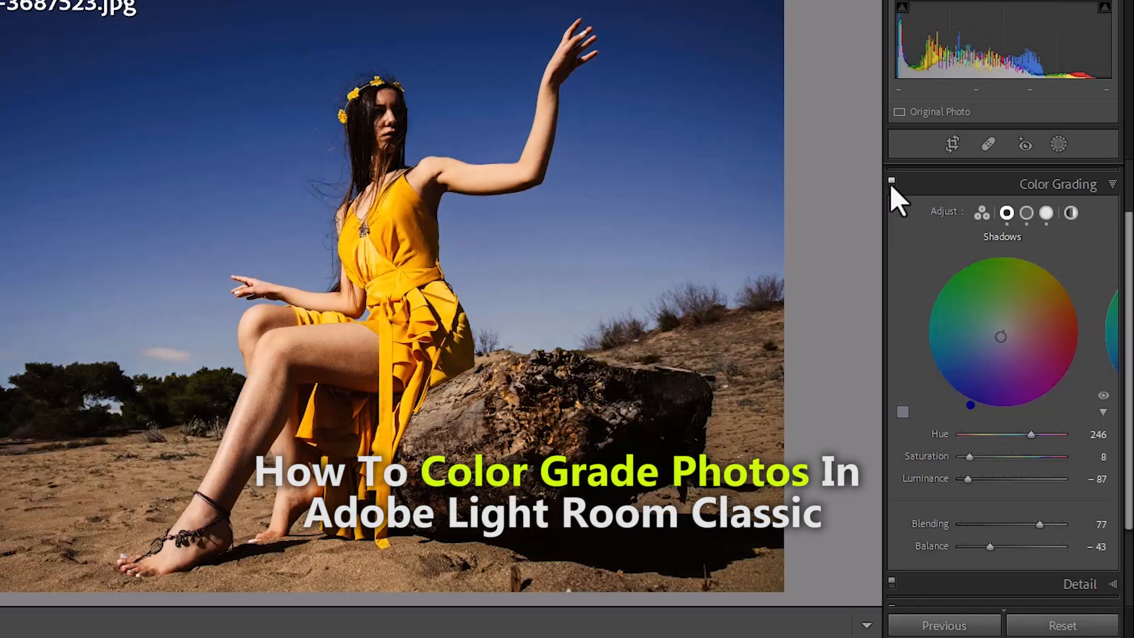